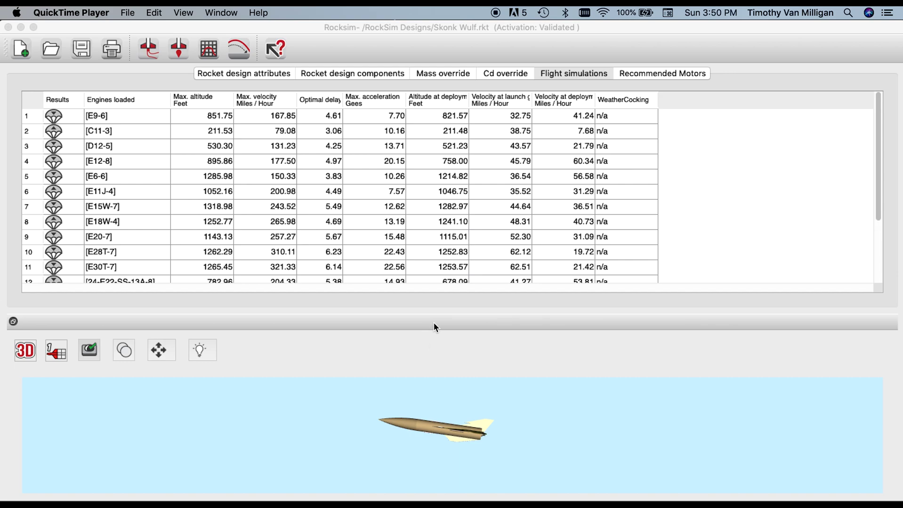
- Detach the 3D rocket view from the flight simulations window into a floating panel
left_click(413, 323)
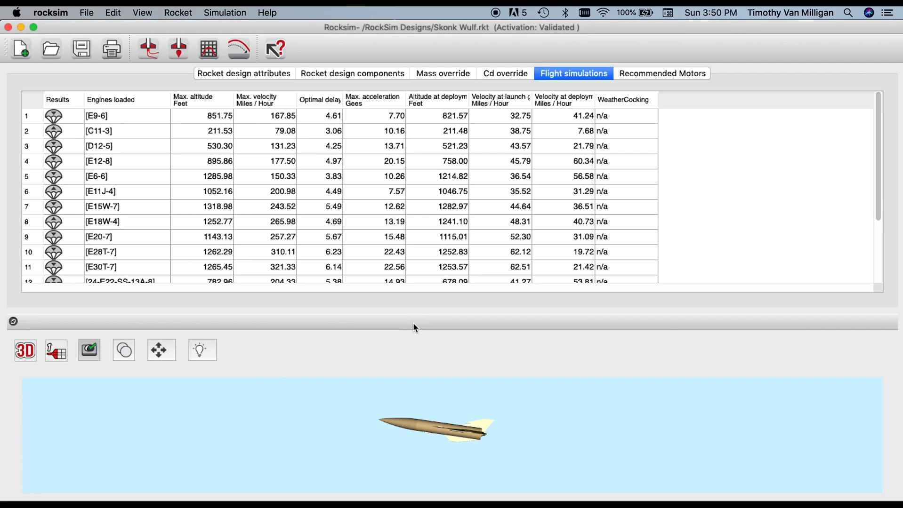
- Move the floating 3D window up and resize it to fill nearly the whole screen
left_click_drag(420, 308, 415, 83)
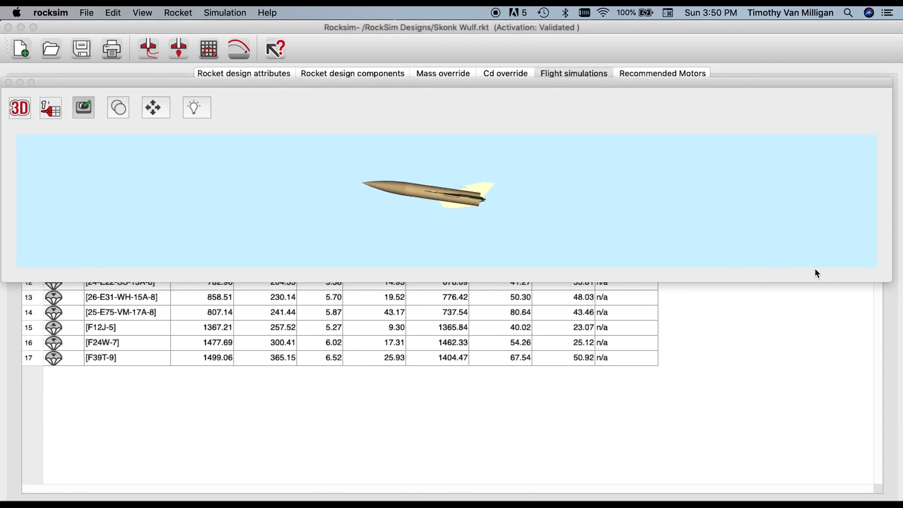
left_click_drag(893, 280, 899, 496)
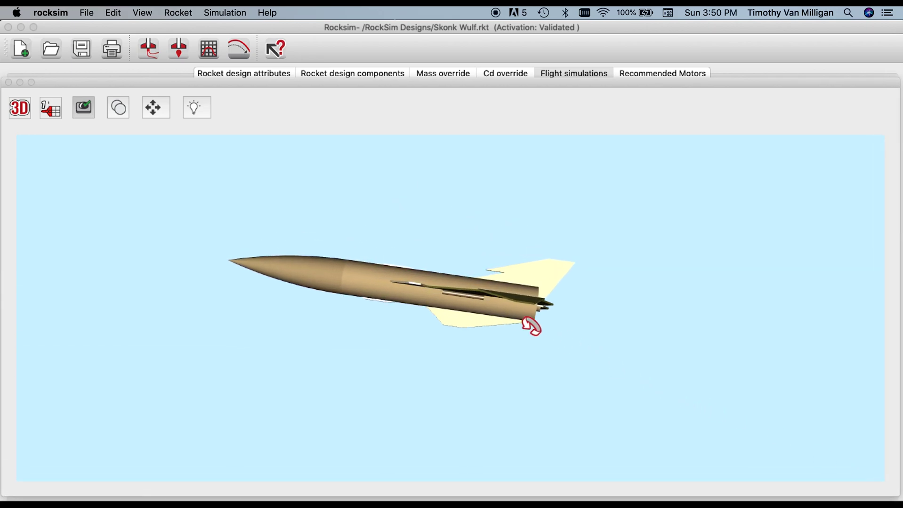
- Open the Camera controller beside the rocket, then roll and shift the Skonk Wulf view
left_click(159, 108)
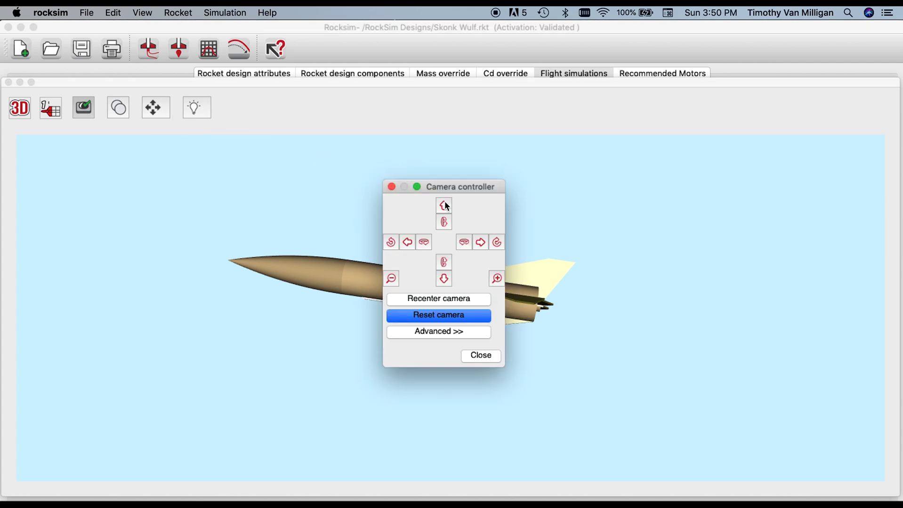
left_click_drag(450, 190, 671, 184)
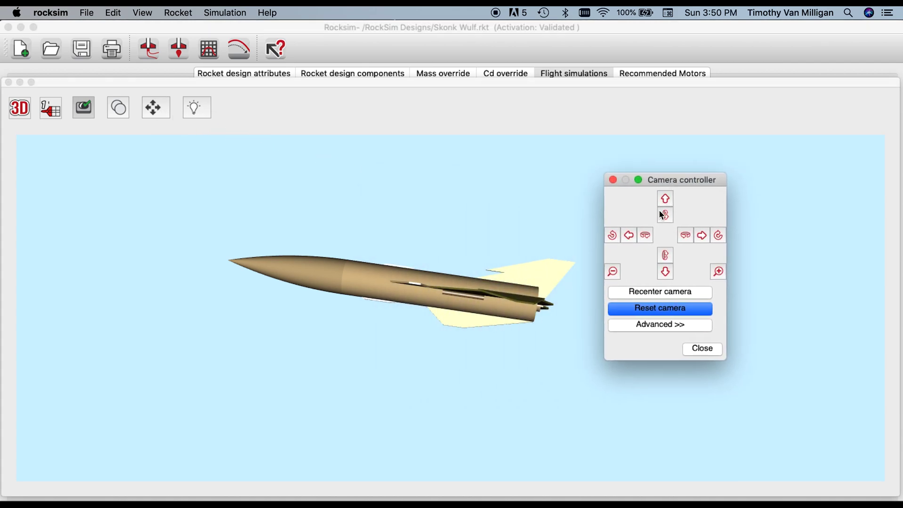
left_click(613, 236)
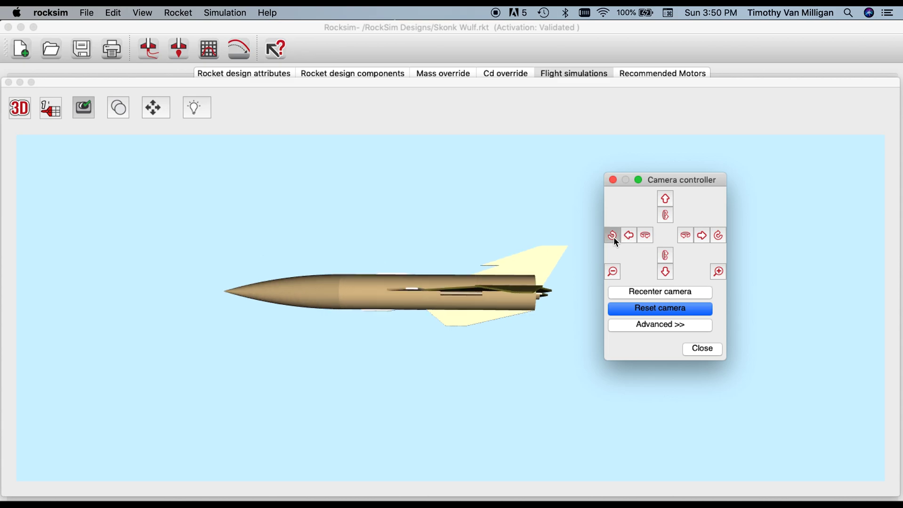
left_click(718, 236)
left_click(702, 237)
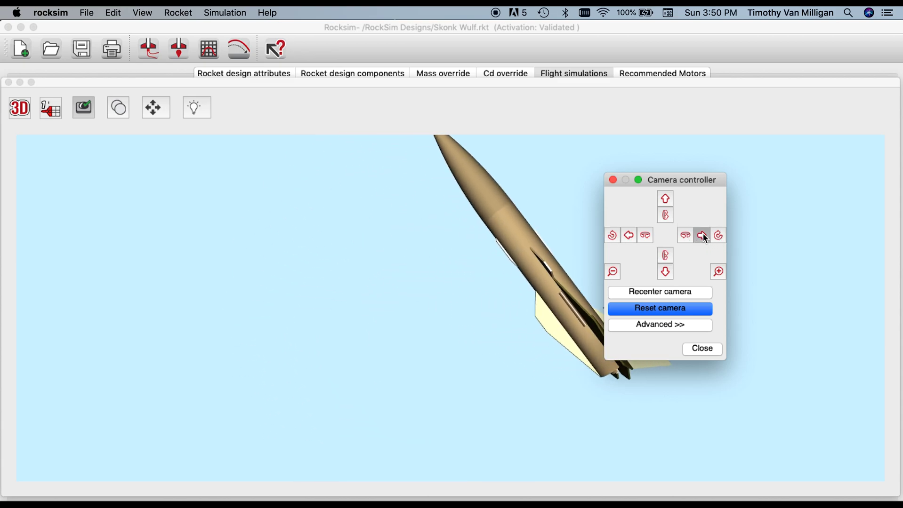
left_click(629, 235)
- Raise, lower and tilt the view, then rotate the rocket nose-left to show its fins
left_click(665, 198)
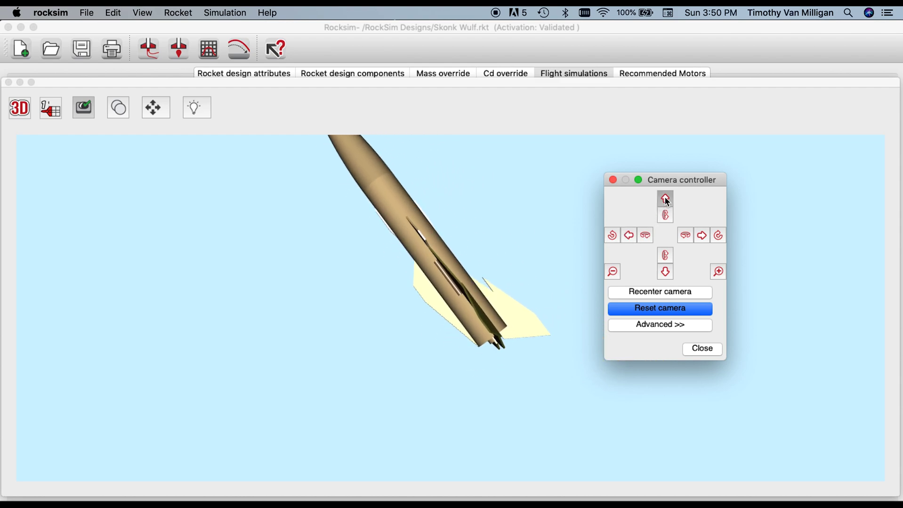
left_click(665, 275)
left_click(665, 255)
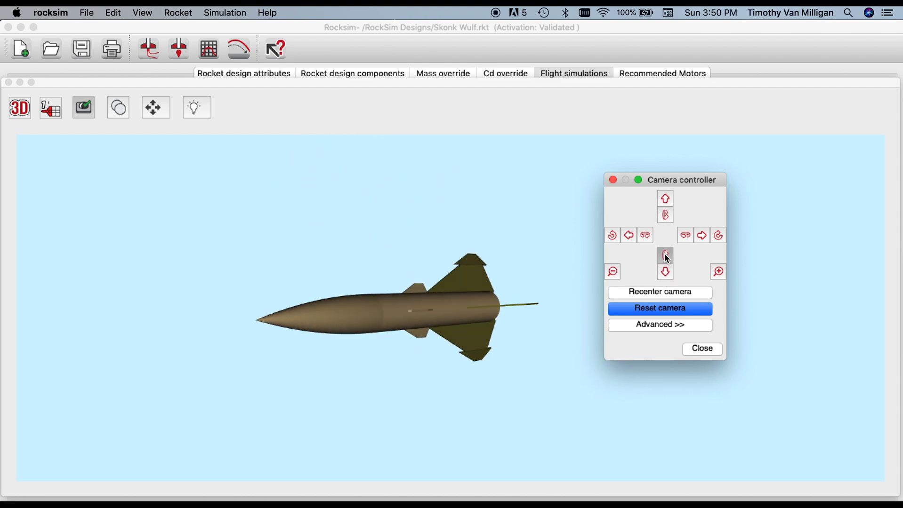
left_click(665, 215)
left_click(646, 235)
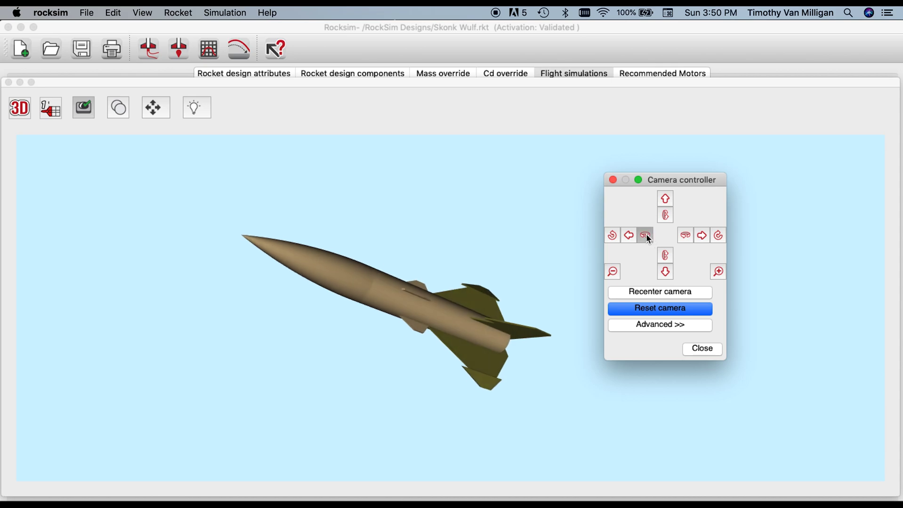
left_click(685, 235)
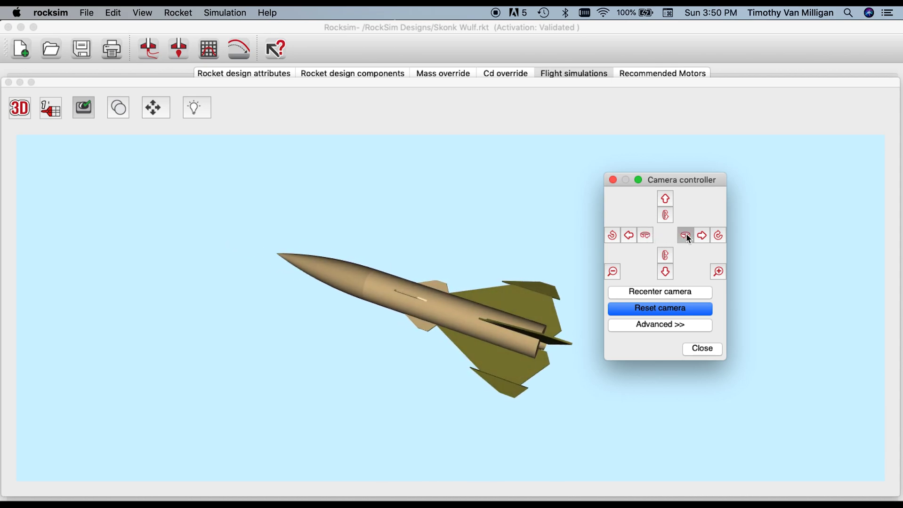
- Pan the Skonk Wulf left, centre it, then slide it far left and up
left_click(629, 235)
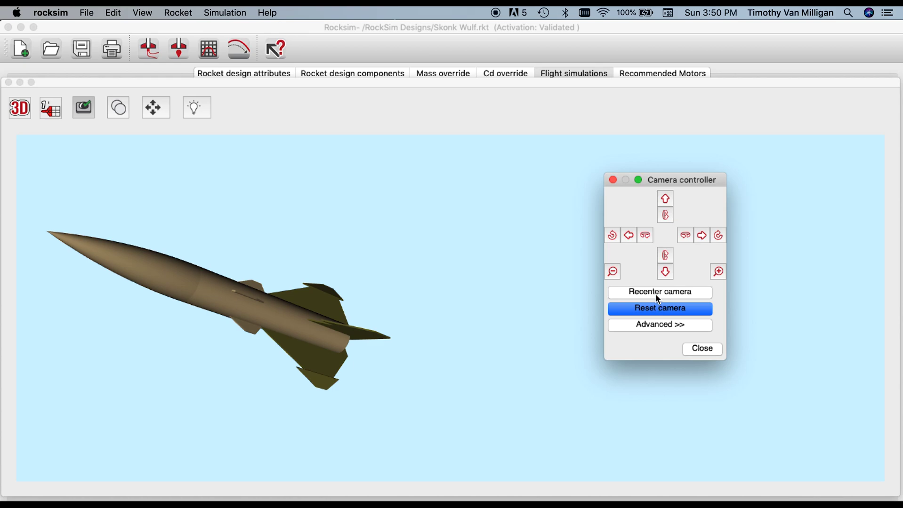
left_click(681, 293)
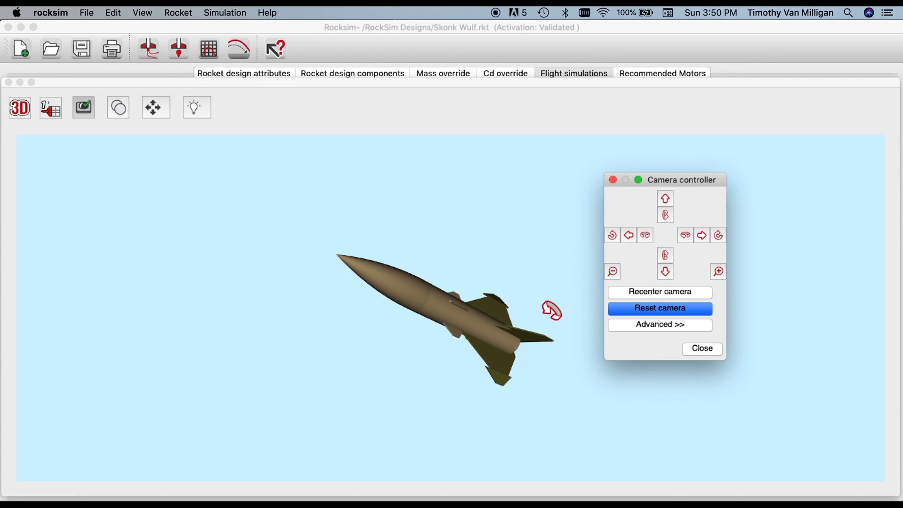
left_click(624, 235)
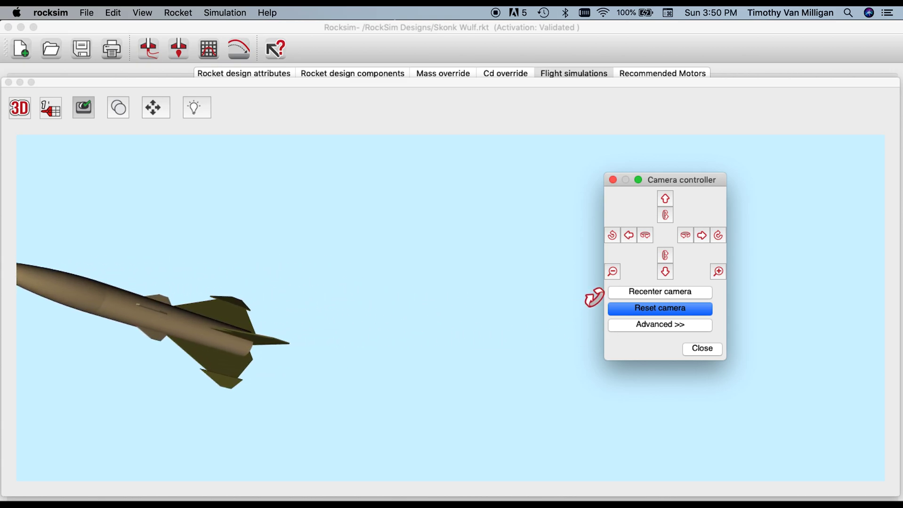
left_click(666, 202)
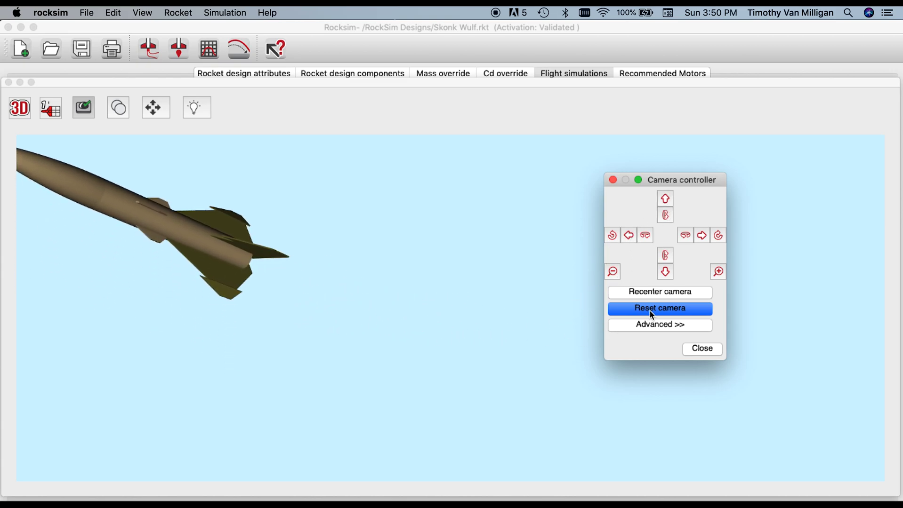
- Reset the camera to its default view framing the whole rocket
left_click(623, 309)
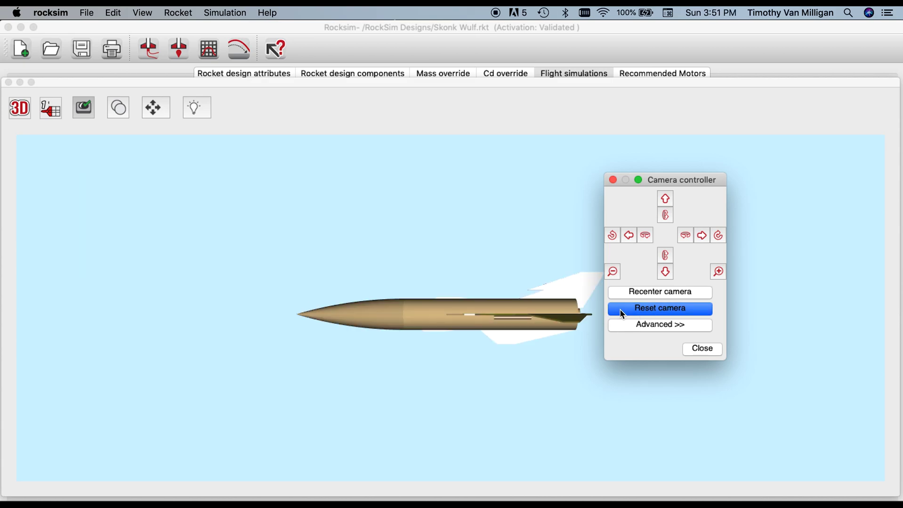
left_click_drag(660, 186, 700, 186)
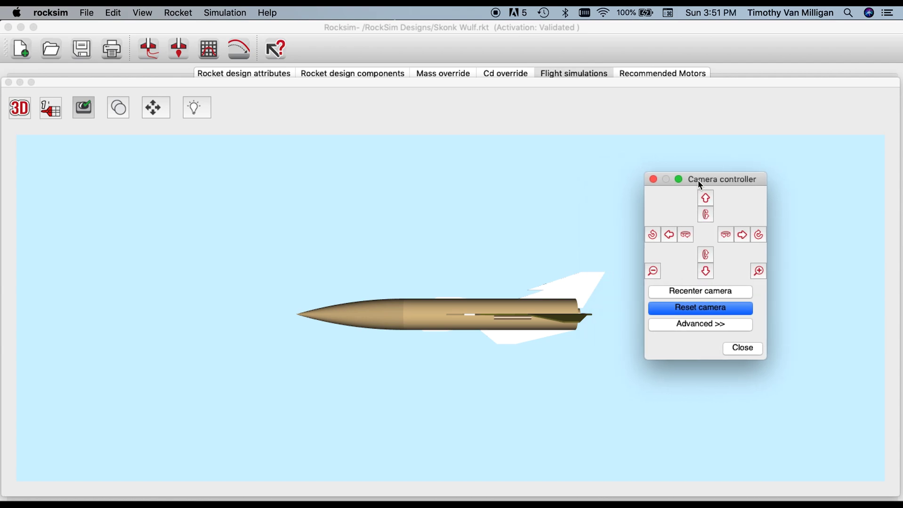
left_click(740, 350)
left_click_drag(742, 351, 773, 297)
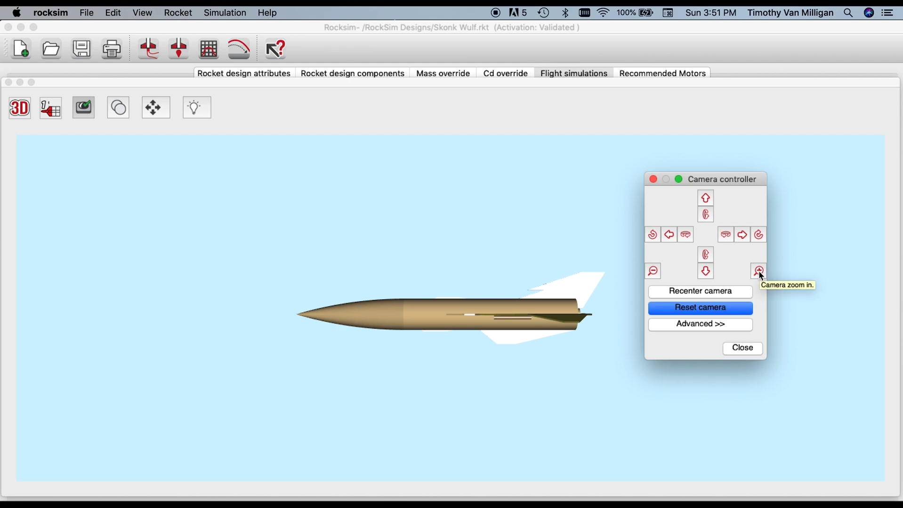
left_click(758, 271)
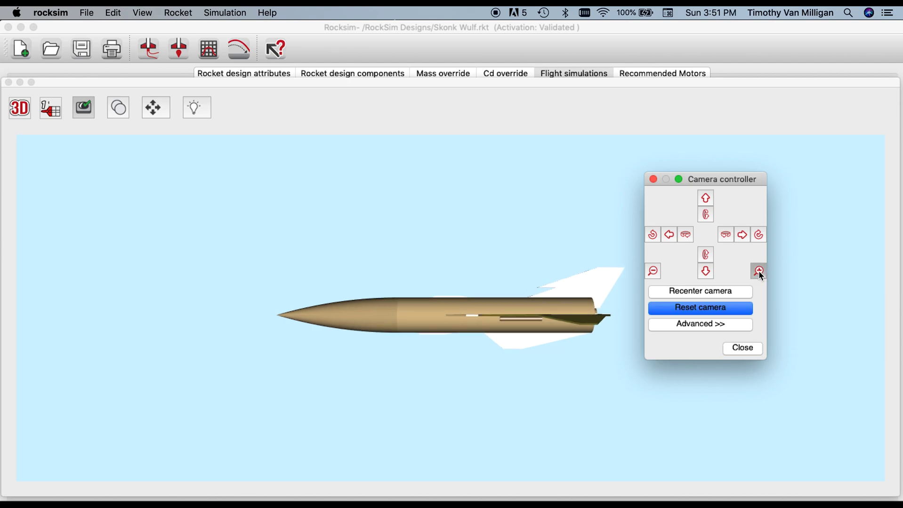
left_click(653, 271)
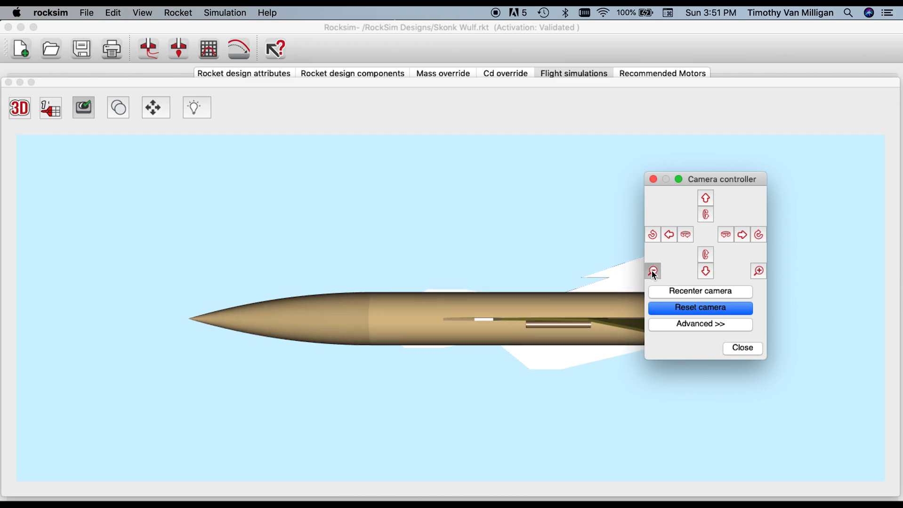
left_click(734, 351)
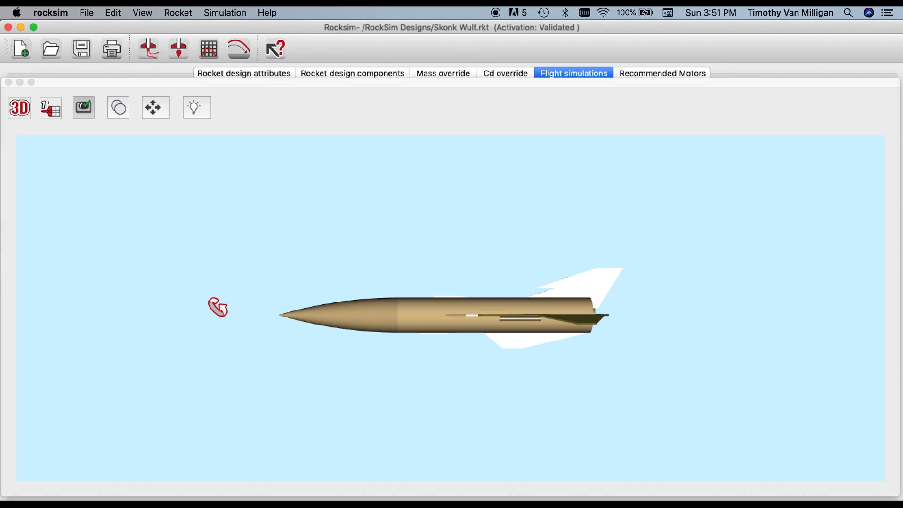
- Drag in the 3D view to tilt the rocket into a three-quarter view showing its fins
left_click_drag(214, 308, 216, 272)
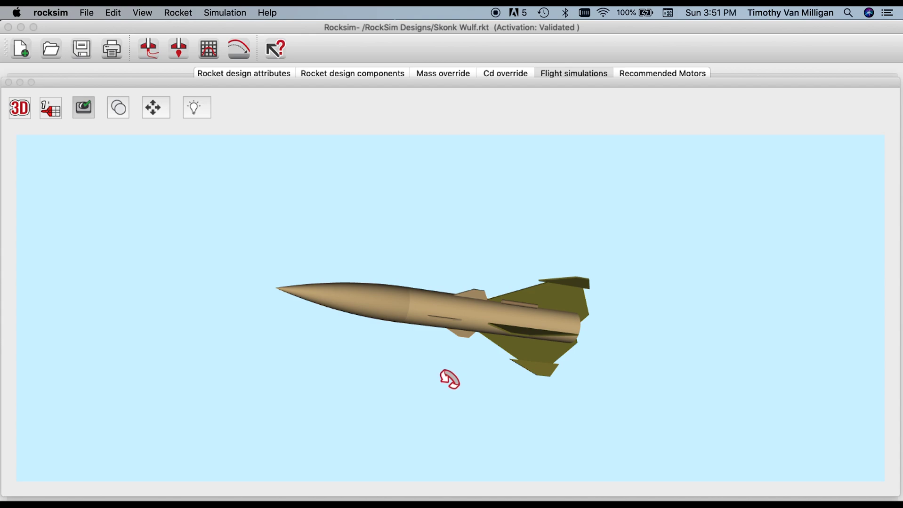
- Zoom in on the Skonk Wulf until nose cone, body tube, launch lug and fins fill the frame
scroll(449, 380, "up", 5)
scroll(450, 376, "down", 5)
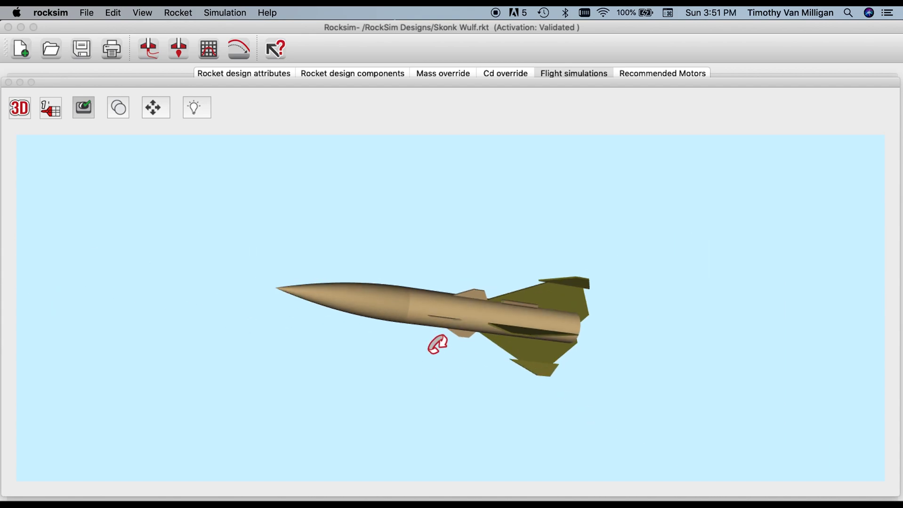
scroll(437, 346, "up", 5)
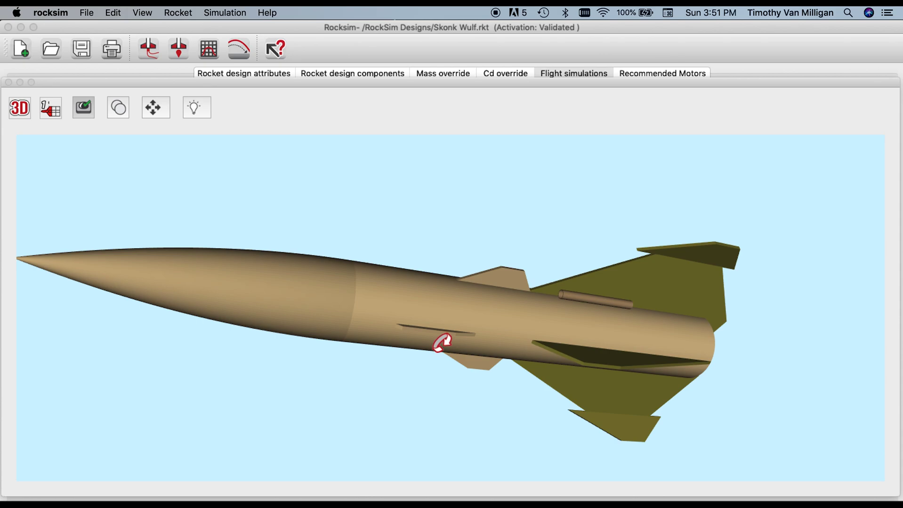
scroll(454, 379, "up", 3)
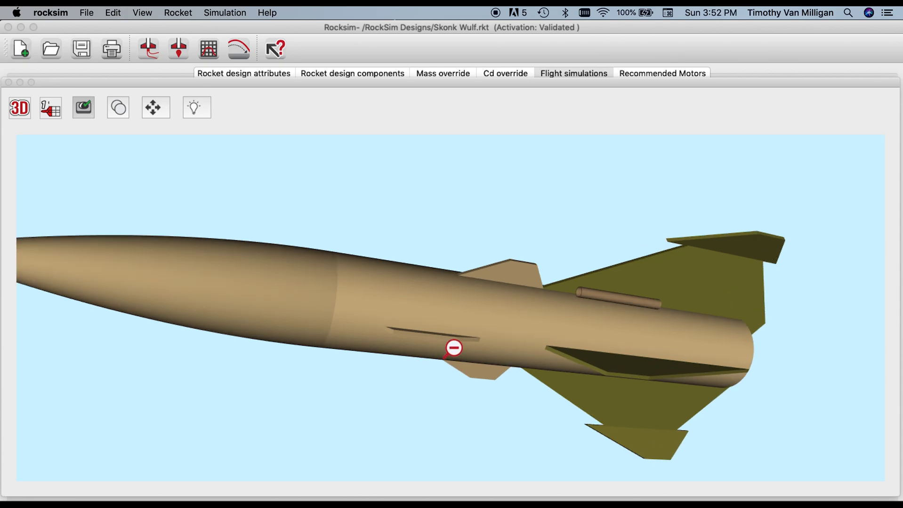
scroll(455, 353, "down", 3)
scroll(455, 384, "down", 2)
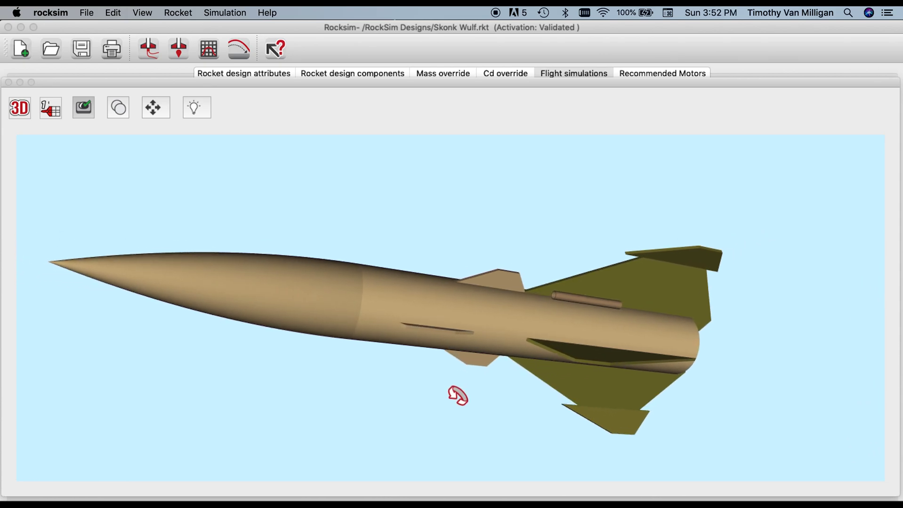
scroll(463, 208, "up", 4)
scroll(459, 213, "down", 2)
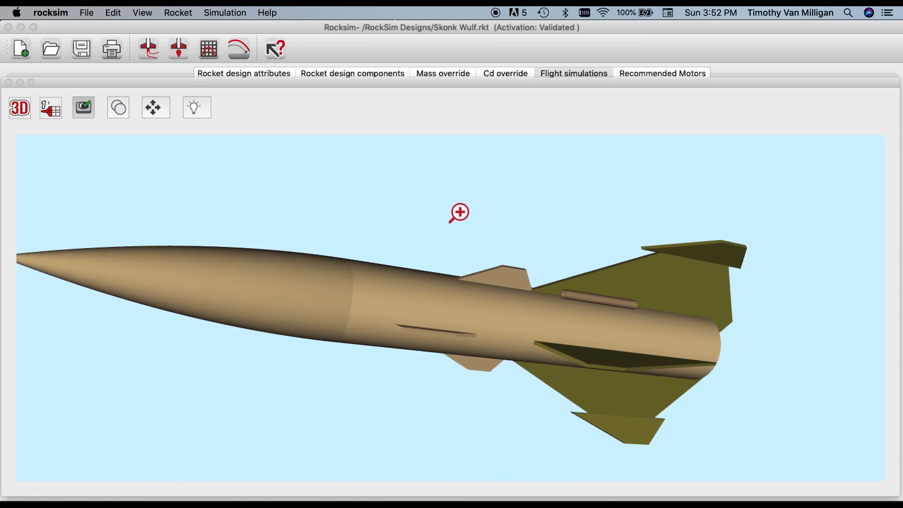
left_click_drag(459, 213, 452, 267)
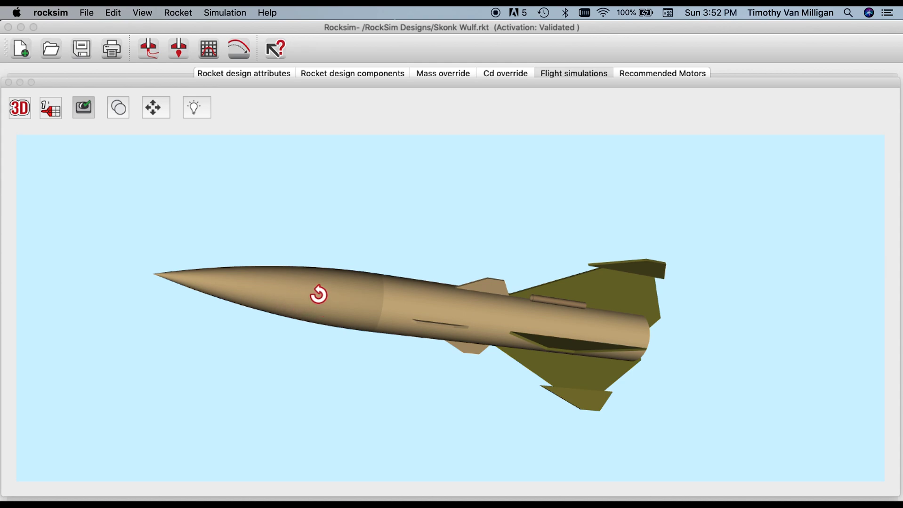
- Rotate, pan and roll the rocket to an angled rear view with nose toward lower left
left_click_drag(303, 292, 327, 319)
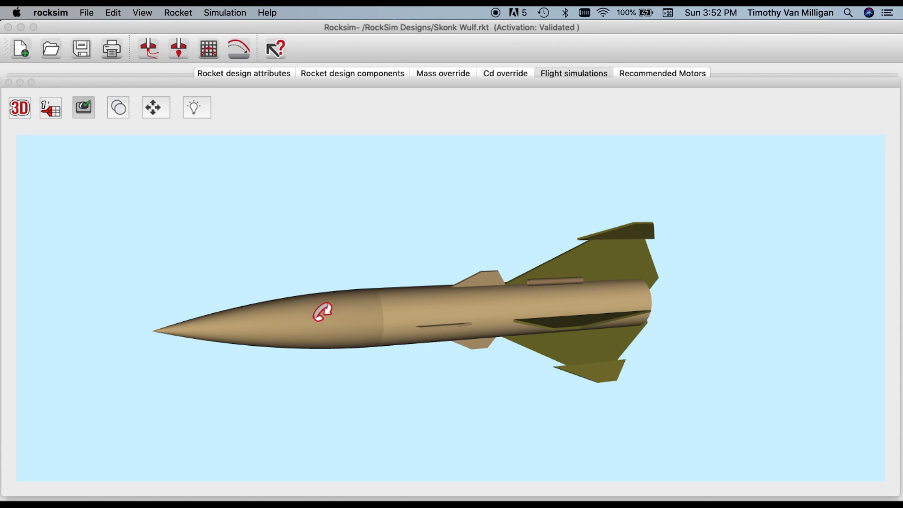
left_click_drag(314, 322, 345, 287)
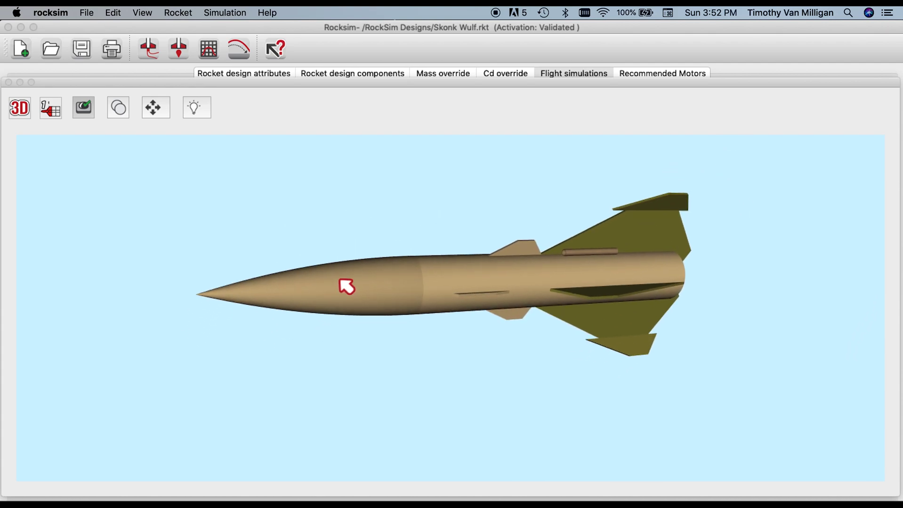
left_click_drag(406, 292, 592, 295)
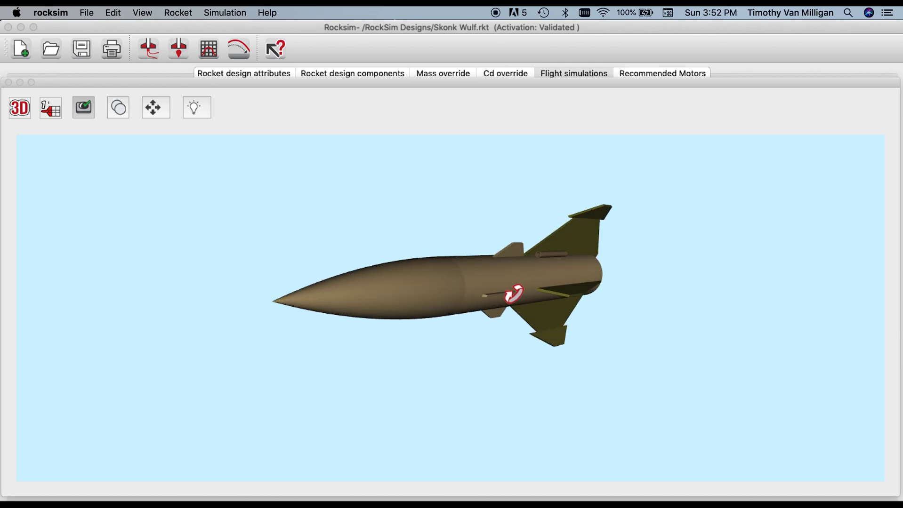
left_click_drag(514, 294, 447, 279)
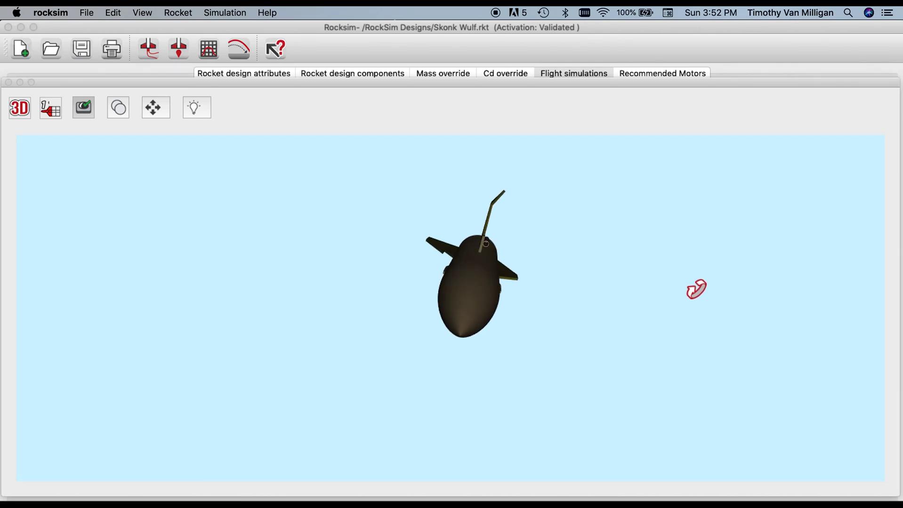